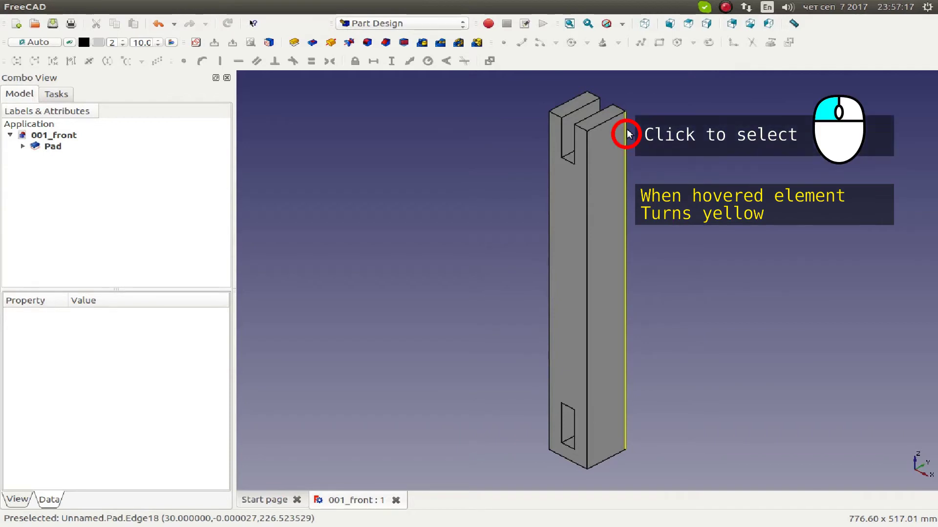
# Select the bar's right vertical edge, then its top-right corner point, clearing each selection.
pyautogui.click(626, 135)
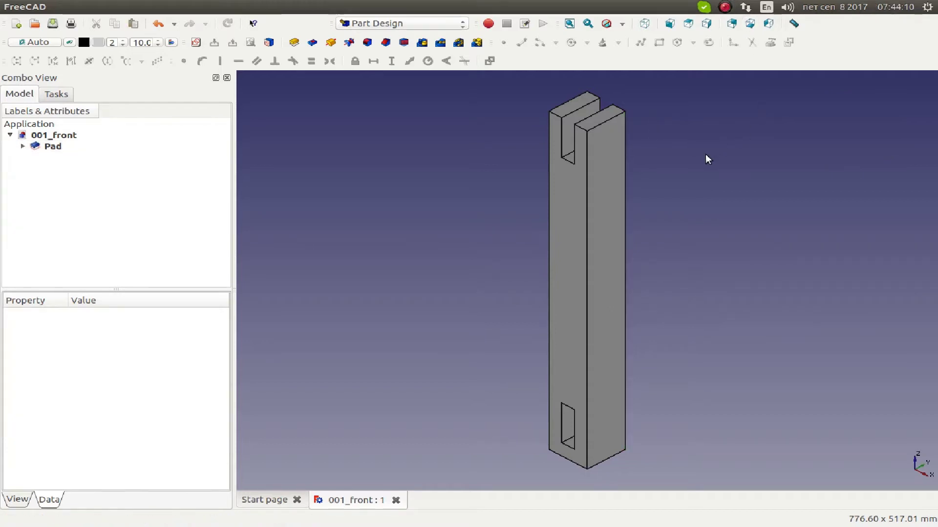
pyautogui.click(626, 191)
pyautogui.click(658, 190)
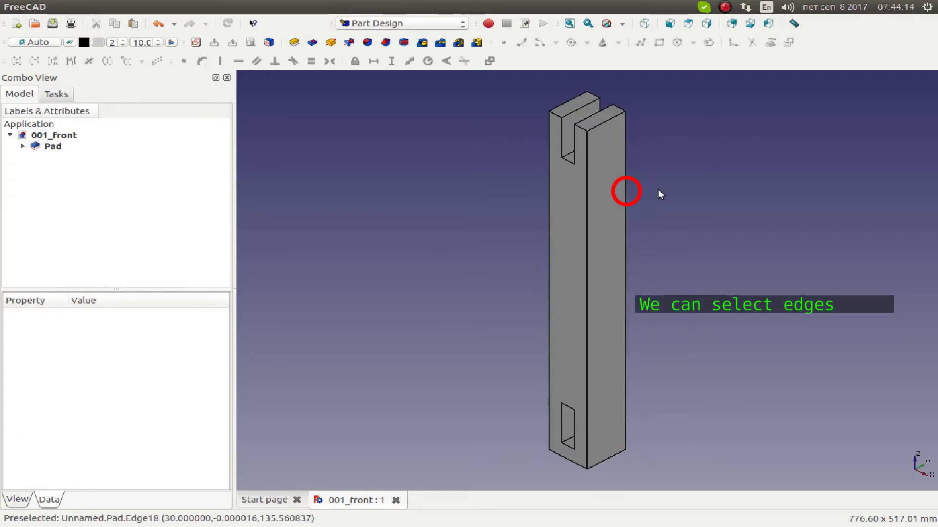
pyautogui.click(626, 115)
pyautogui.click(680, 148)
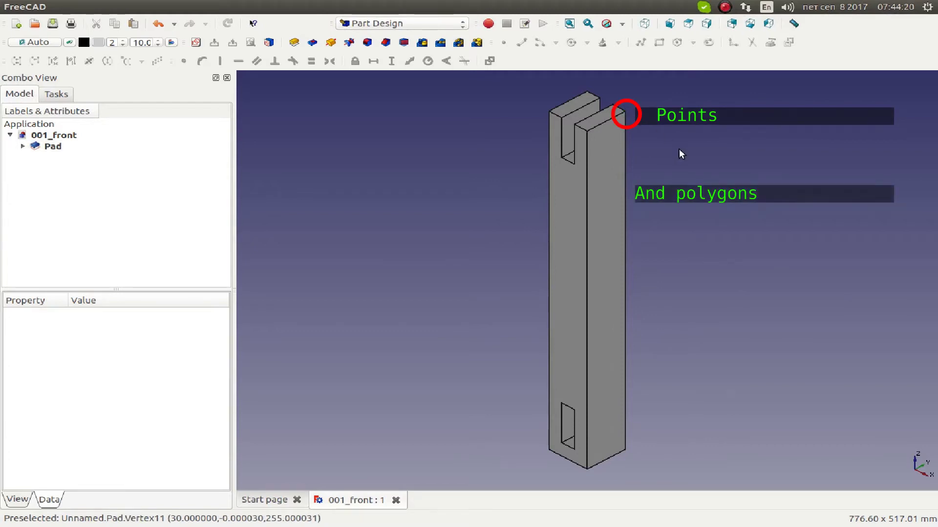
# Select the bar's right side face, add the front-left face, then clear the selection.
pyautogui.click(611, 198)
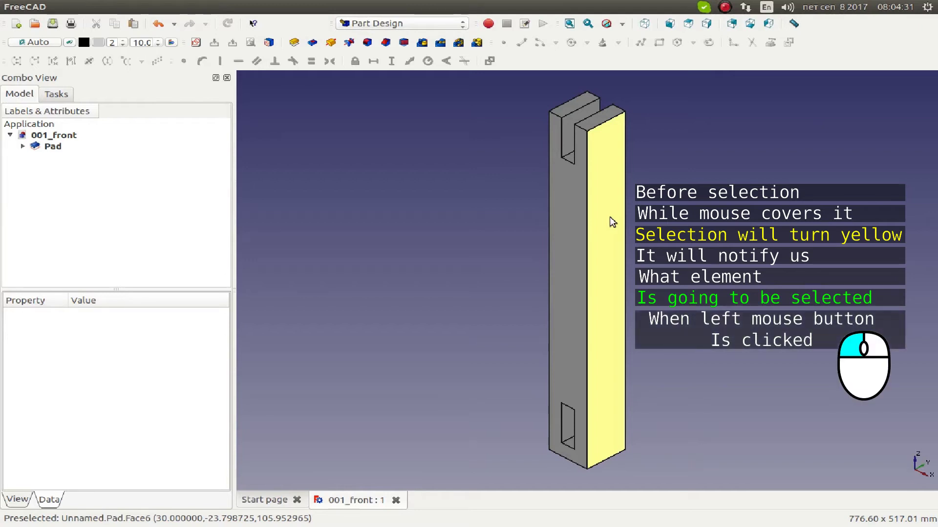
pyautogui.click(614, 221)
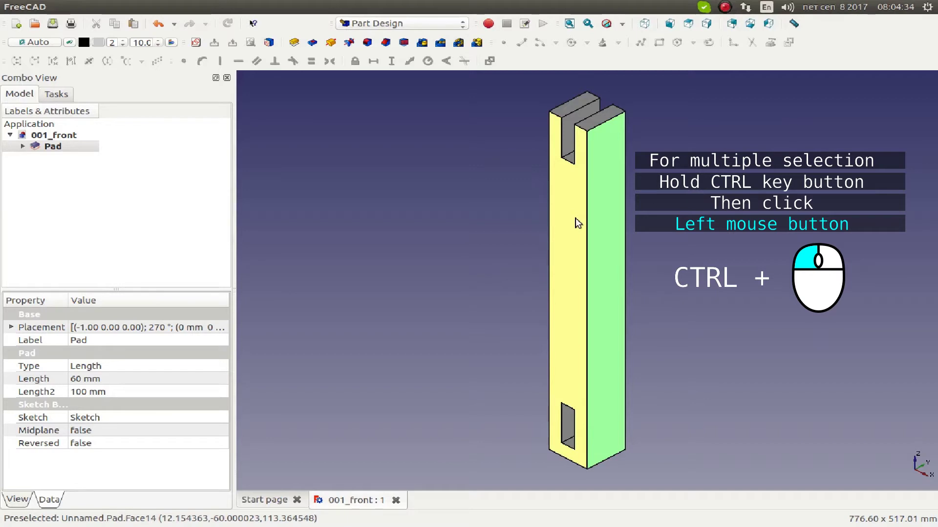
pyautogui.keyDown('ctrl'); pyautogui.click(578, 223); pyautogui.keyUp('ctrl')
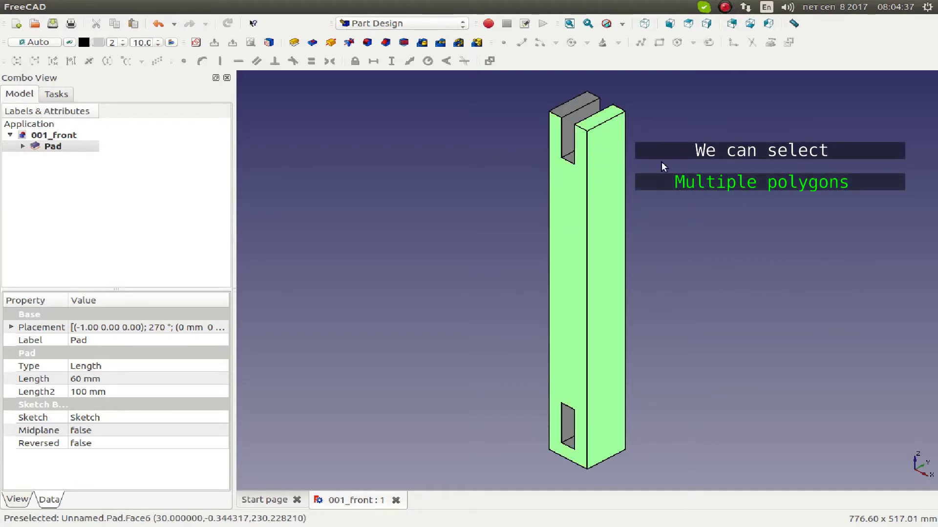
pyautogui.click(716, 189)
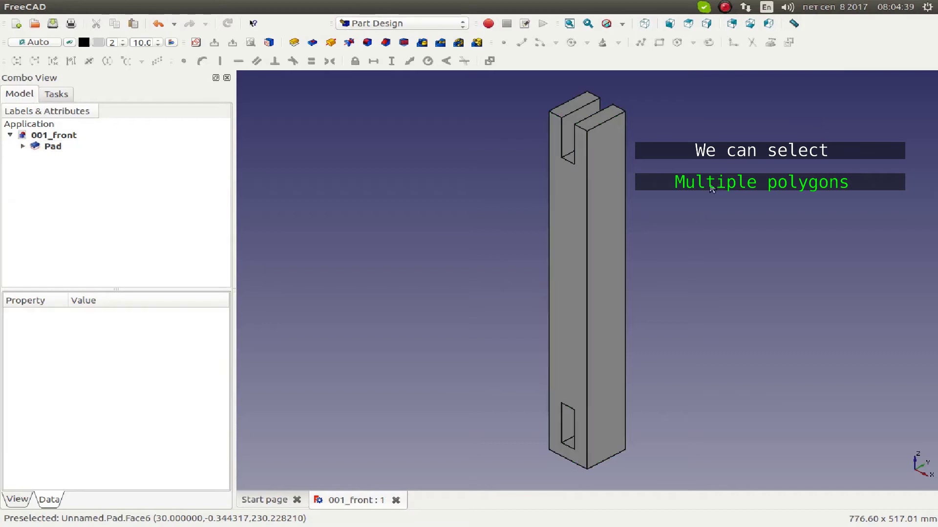
# Multi-select two edges, clear them, then select four corner points including the inner slot corners.
pyautogui.click(626, 206)
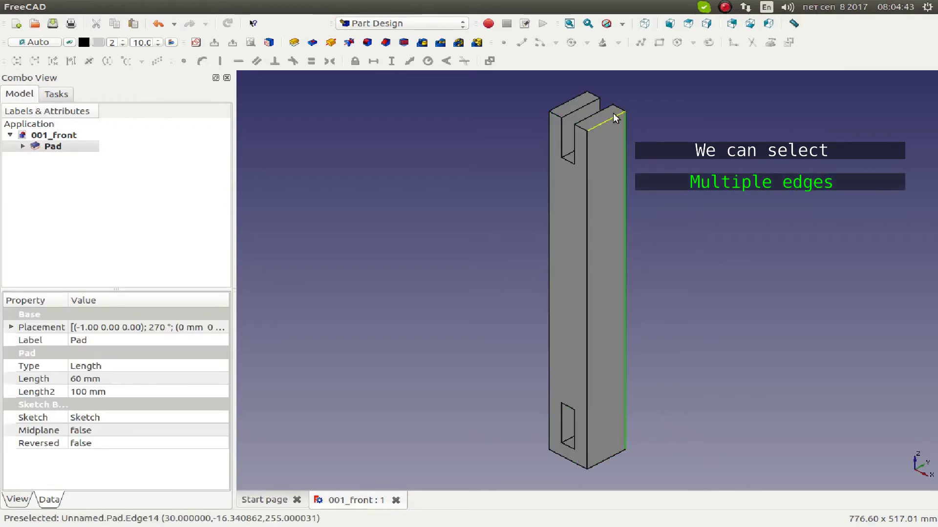
pyautogui.keyDown('ctrl'); pyautogui.click(585, 154); pyautogui.keyUp('ctrl')
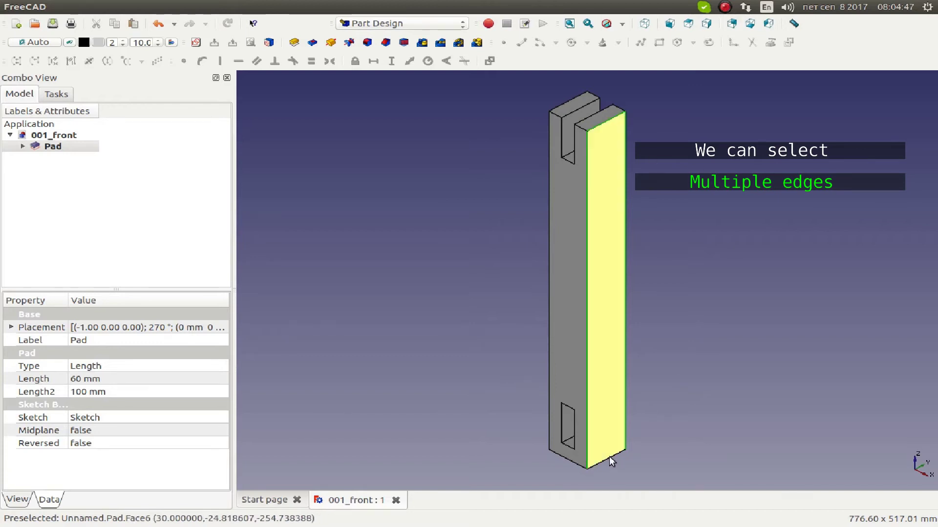
pyautogui.click(747, 319)
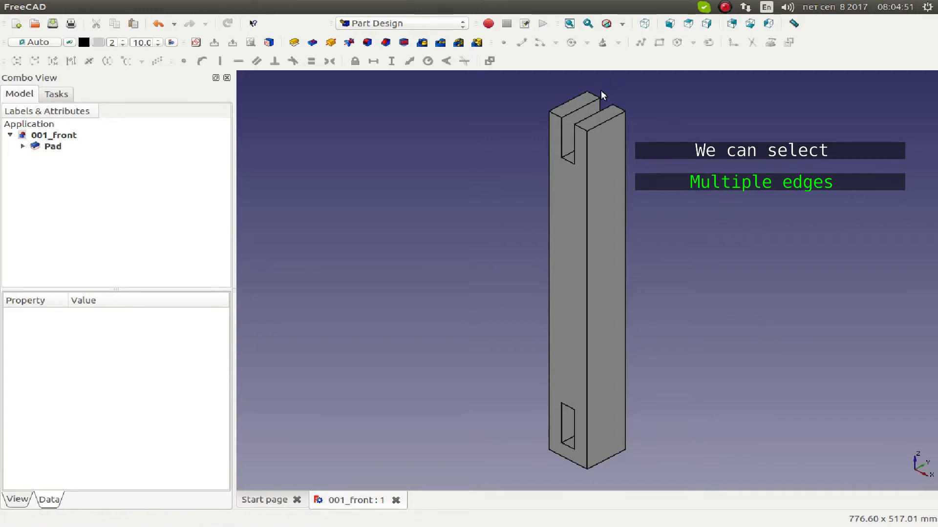
pyautogui.click(626, 112)
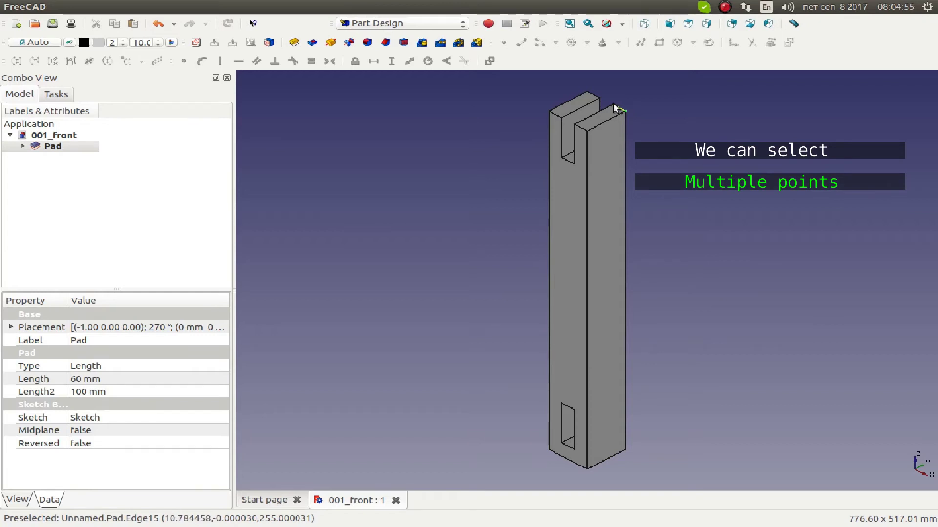
pyautogui.click(613, 104)
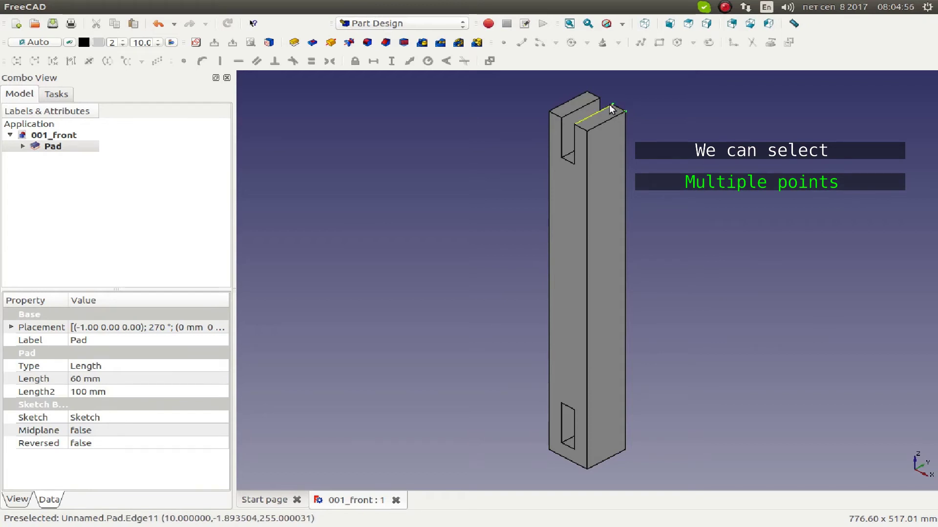
pyautogui.click(574, 124)
pyautogui.click(584, 129)
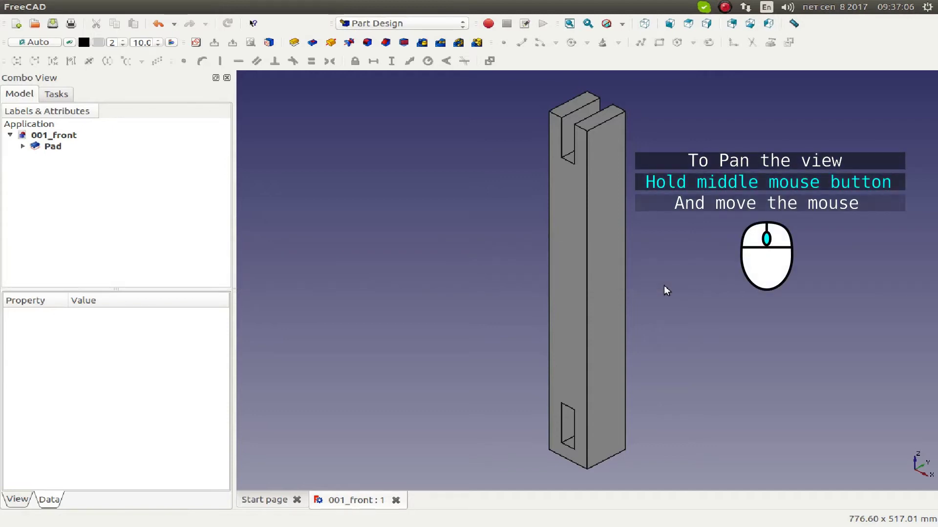
# Pan the bar up-left and up-right, then zoom in and out with the scroll wheel.
pyautogui.moveTo(664, 286)
pyautogui.mouseDown(button='middle')
pyautogui.moveTo(643, 265)
pyautogui.moveTo(594, 295)
pyautogui.moveTo(682, 306)
pyautogui.moveTo(649, 254)
pyautogui.moveTo(630, 312)
pyautogui.moveTo(661, 282)
pyautogui.moveTo(652, 277)
pyautogui.mouseUp(button='middle')
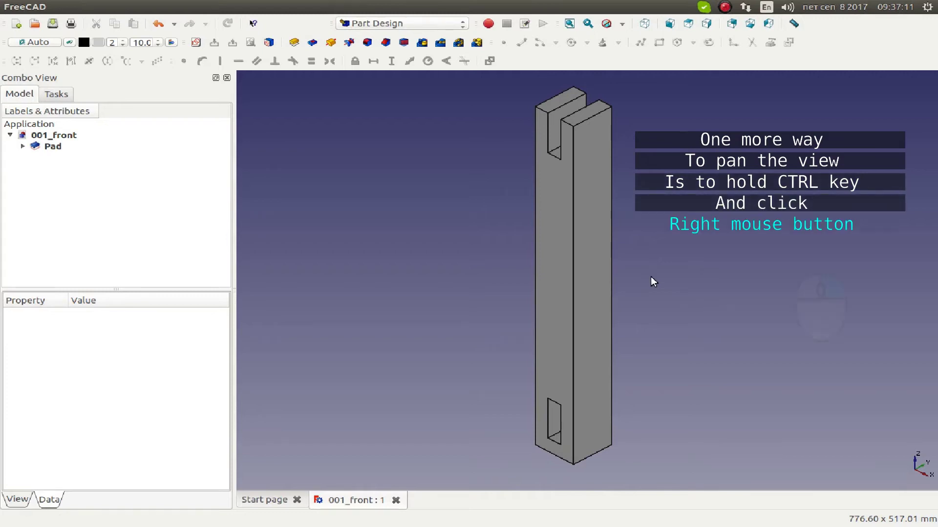
pyautogui.keyDown('ctrl'); pyautogui.rightClick(661, 280); pyautogui.keyUp('ctrl')
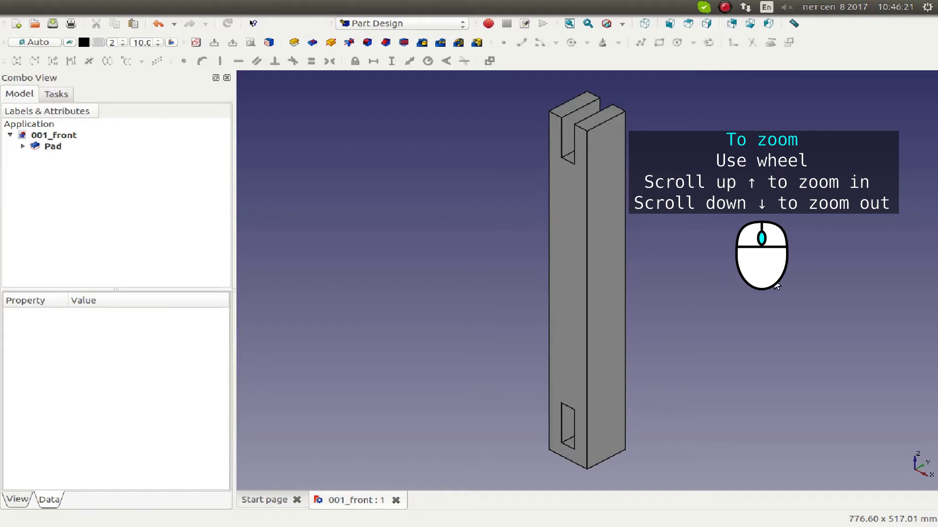
pyautogui.scroll(2, 777, 286)
pyautogui.scroll(2, 777, 286)
pyautogui.scroll(-1, 777, 286)
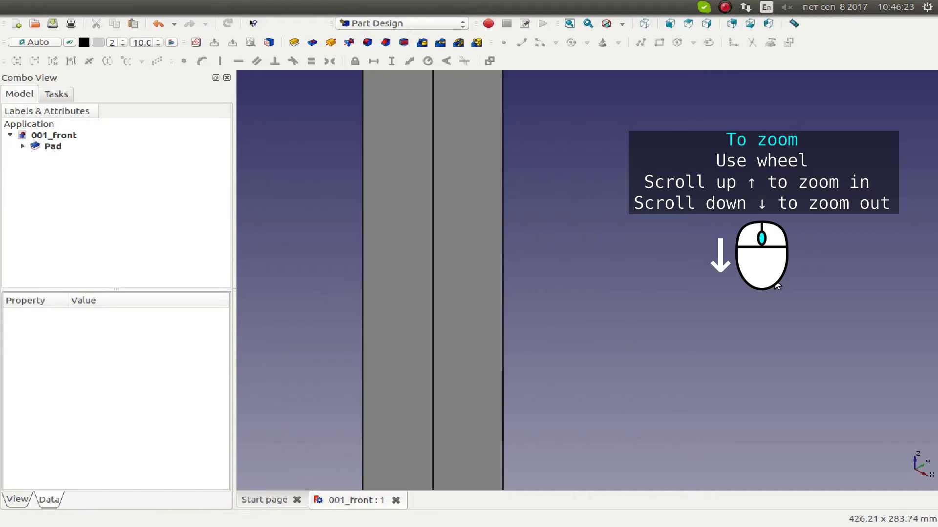
pyautogui.scroll(-2, 777, 286)
pyautogui.scroll(-1, 776, 286)
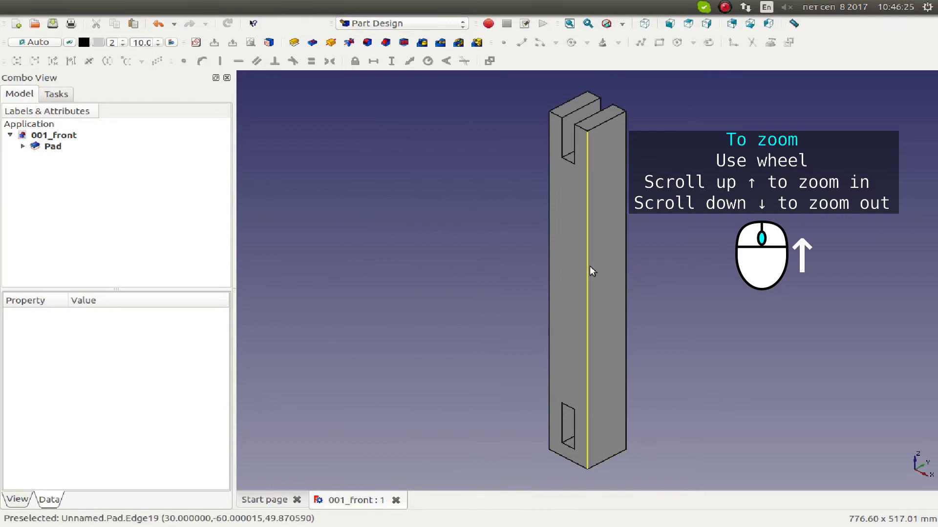
pyautogui.scroll(1, 591, 268)
pyautogui.scroll(1, 591, 268)
pyautogui.scroll(1, 590, 267)
pyautogui.scroll(-1, 590, 267)
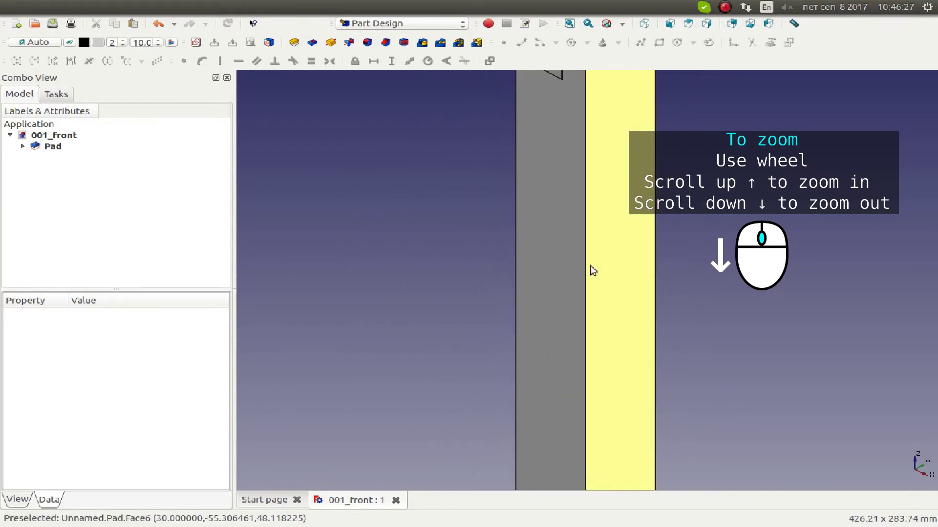
pyautogui.scroll(-1, 590, 266)
pyautogui.scroll(-1, 590, 266)
pyautogui.scroll(2, 275, 266)
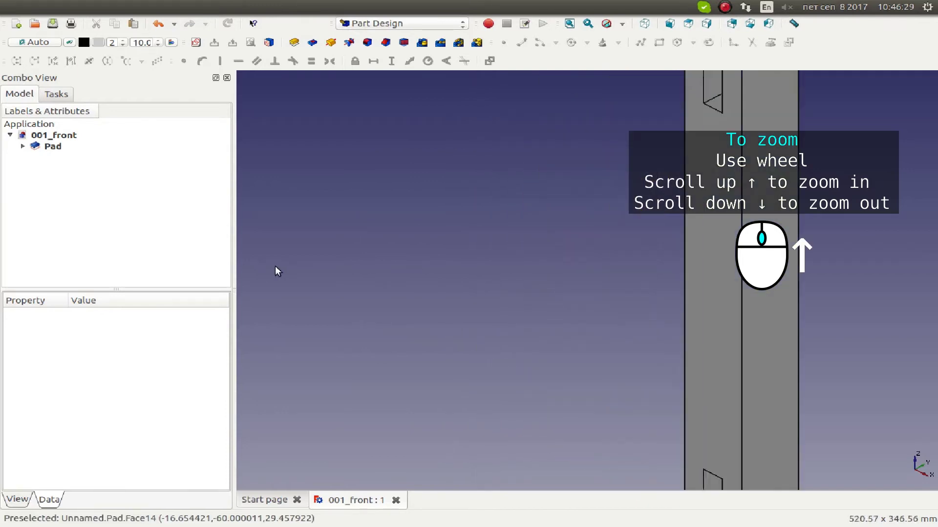
pyautogui.scroll(2, 275, 265)
pyautogui.scroll(-1, 274, 266)
pyautogui.scroll(-2, 274, 265)
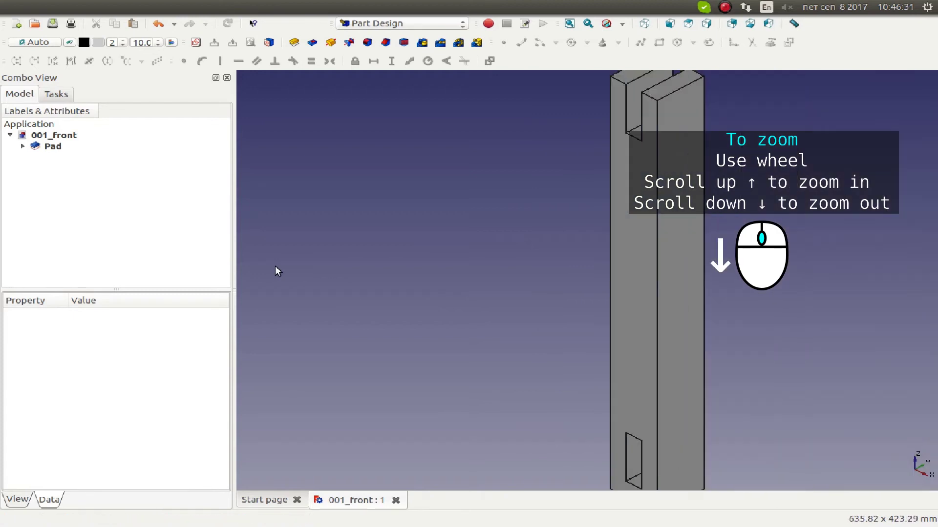
pyautogui.scroll(-1, 276, 269)
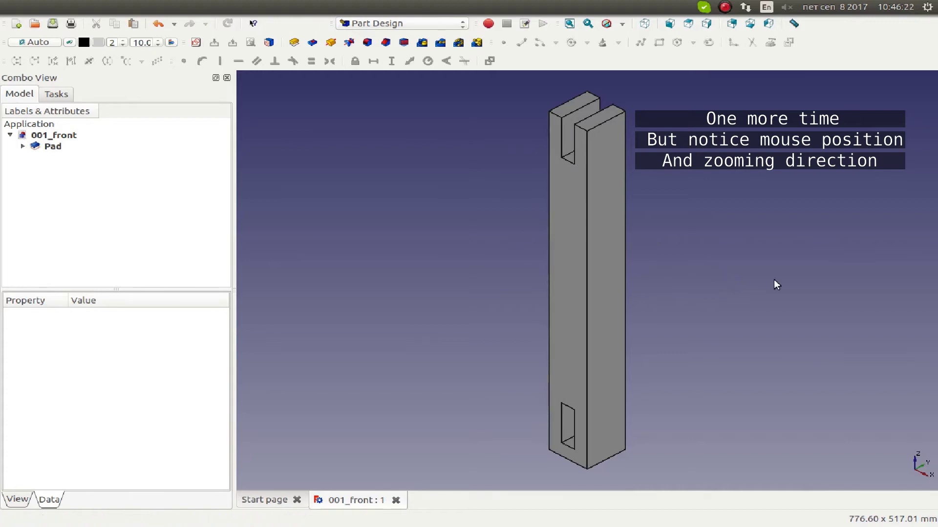
pyautogui.scroll(3, 773, 280)
pyautogui.scroll(1, 773, 280)
pyautogui.scroll(-1, 775, 280)
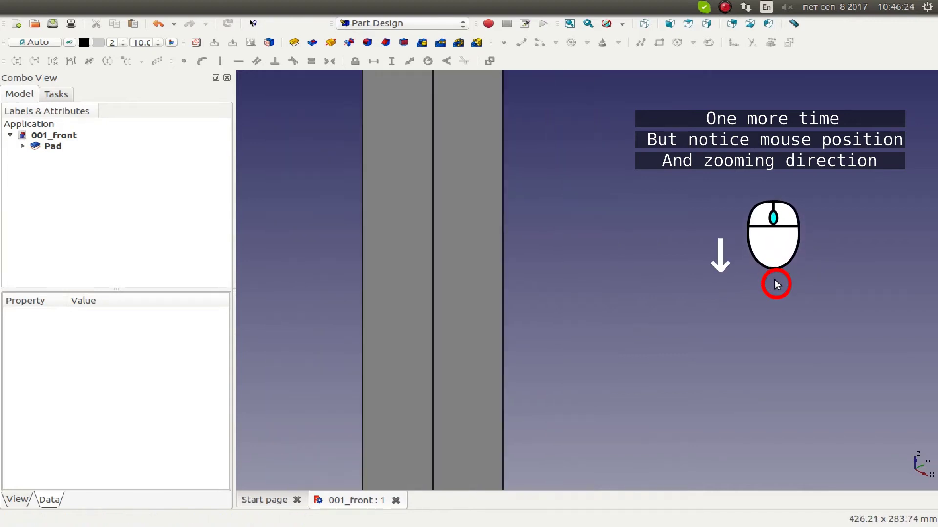
pyautogui.scroll(-2, 774, 279)
pyautogui.scroll(-1, 774, 279)
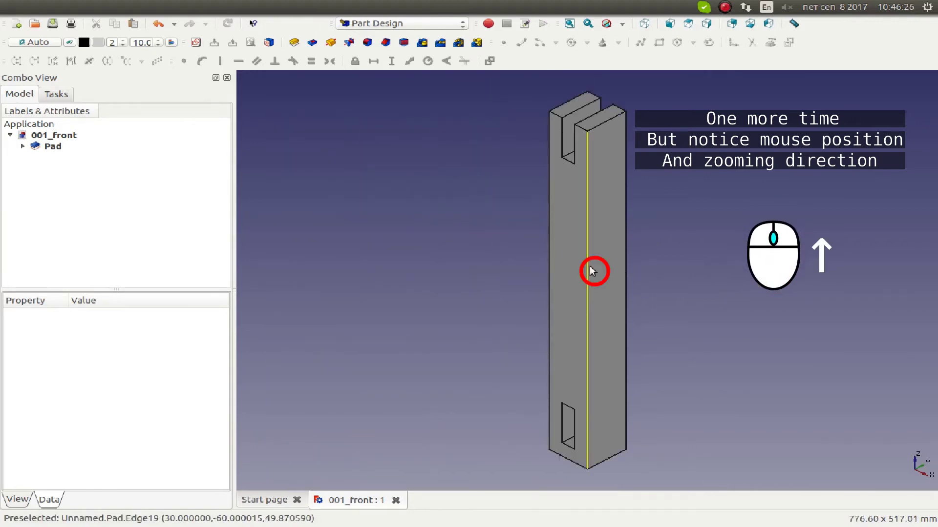
pyautogui.scroll(1, 590, 266)
pyautogui.scroll(1, 590, 267)
pyautogui.scroll(-1, 590, 267)
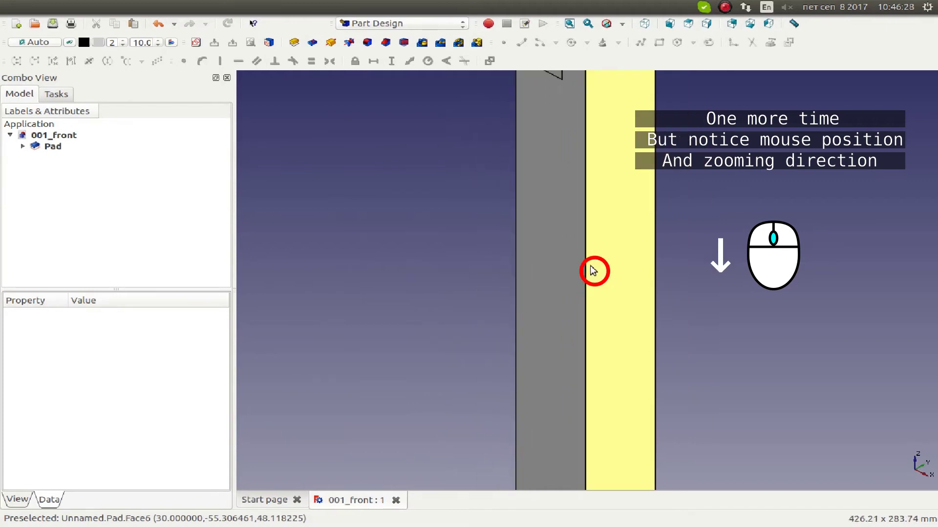
pyautogui.scroll(-3, 590, 268)
pyautogui.scroll(1, 274, 267)
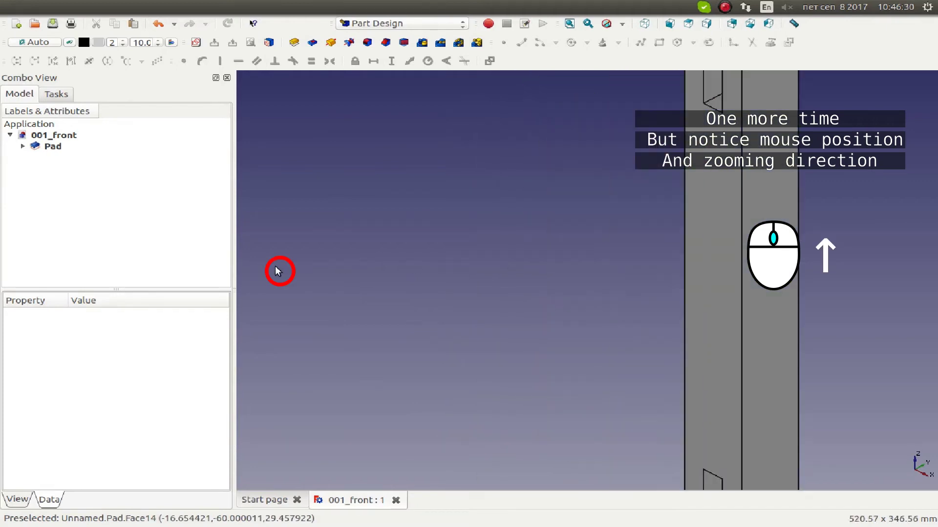
pyautogui.scroll(1, 274, 268)
pyautogui.scroll(-1, 274, 268)
pyautogui.scroll(-1, 274, 268)
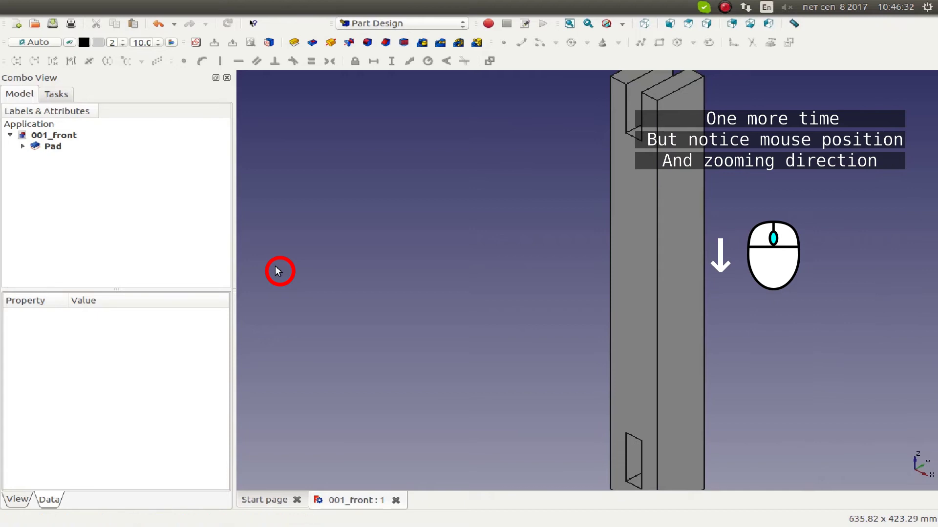
pyautogui.scroll(-1, 275, 267)
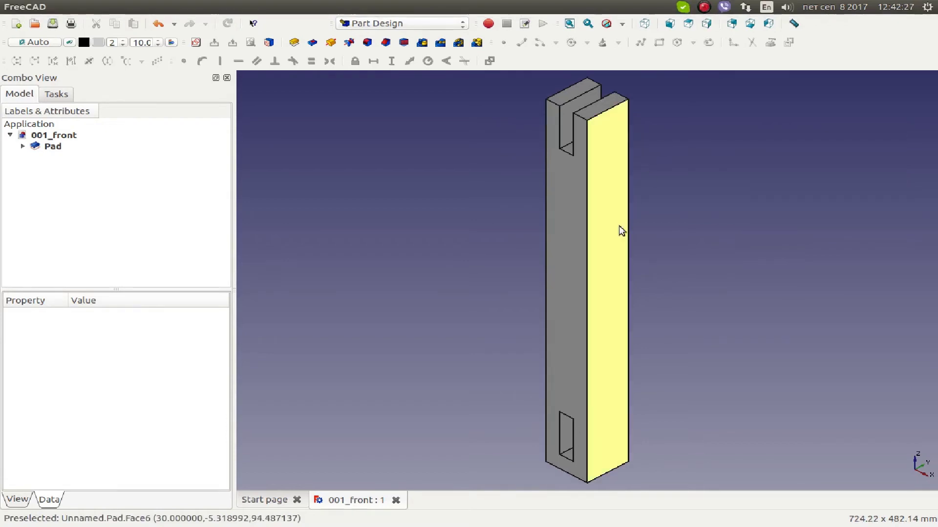
# Zoom far in on the slotted bar by dragging, then back out slightly.
pyautogui.moveTo(596, 292)
pyautogui.keyDown('ctrl'); pyautogui.keyDown('shift'); pyautogui.mouseDown(button='right')
pyautogui.moveTo(594, 260)
pyautogui.moveTo(590, 279)
pyautogui.mouseUp(button='right'); pyautogui.keyUp('shift'); pyautogui.keyUp('ctrl')
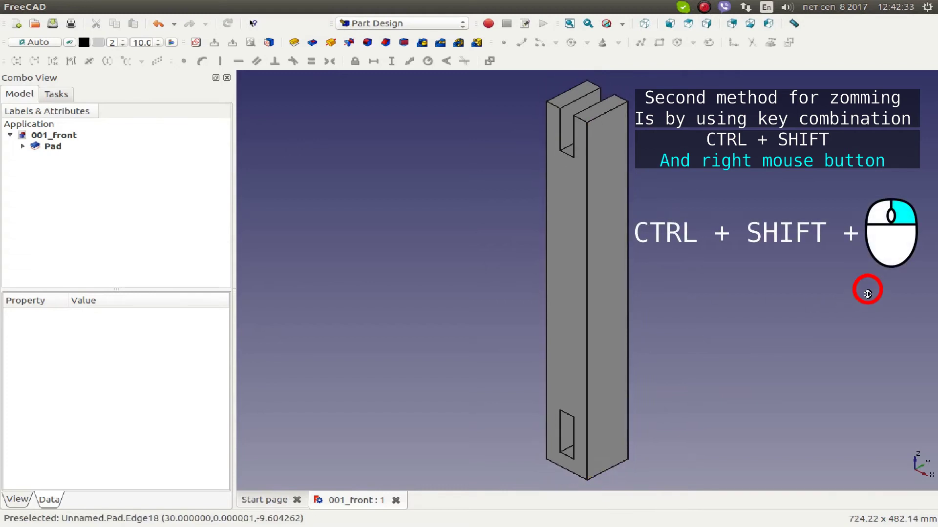
pyautogui.moveTo(866, 289)
pyautogui.keyDown('ctrl'); pyautogui.keyDown('shift'); pyautogui.mouseDown(button='right')
pyautogui.moveTo(867, 267)
pyautogui.moveTo(870, 294)
pyautogui.mouseUp(button='right'); pyautogui.keyUp('shift'); pyautogui.keyUp('ctrl')
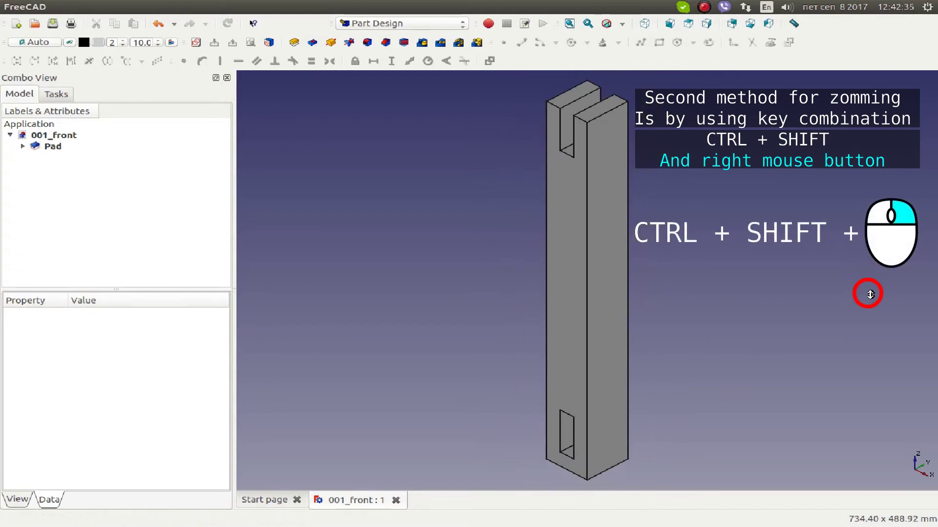
pyautogui.keyDown('ctrl'); pyautogui.keyDown('shift'); pyautogui.moveTo(307, 301); pyautogui.dragTo(303, 278, button='right'); pyautogui.keyUp('shift'); pyautogui.keyUp('ctrl')
pyautogui.keyDown('ctrl'); pyautogui.keyDown('shift'); pyautogui.moveTo(306, 296); pyautogui.dragTo(306, 299, button='right'); pyautogui.keyUp('shift'); pyautogui.keyUp('ctrl')
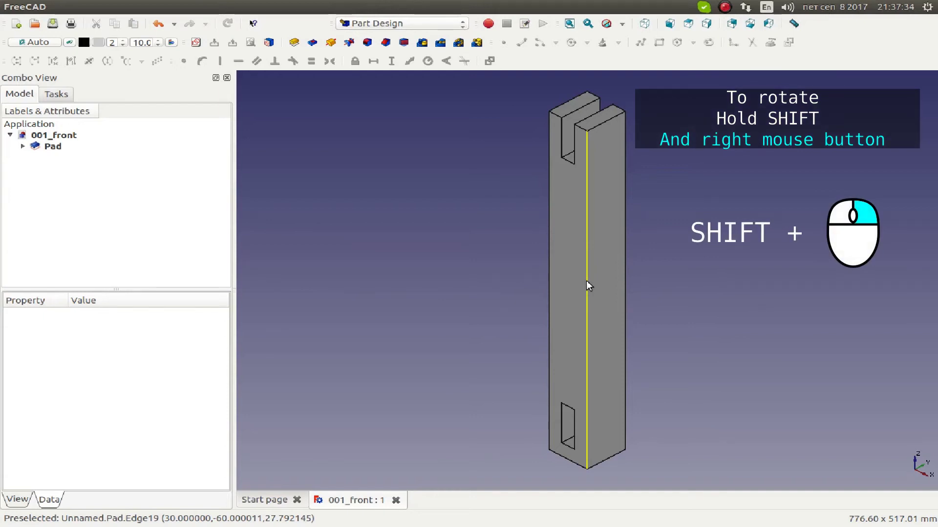
# Orbit the bar about the view centre to show its underside and a tilted angle.
pyautogui.keyDown('shift'); pyautogui.rightClick(587, 281); pyautogui.keyUp('shift')
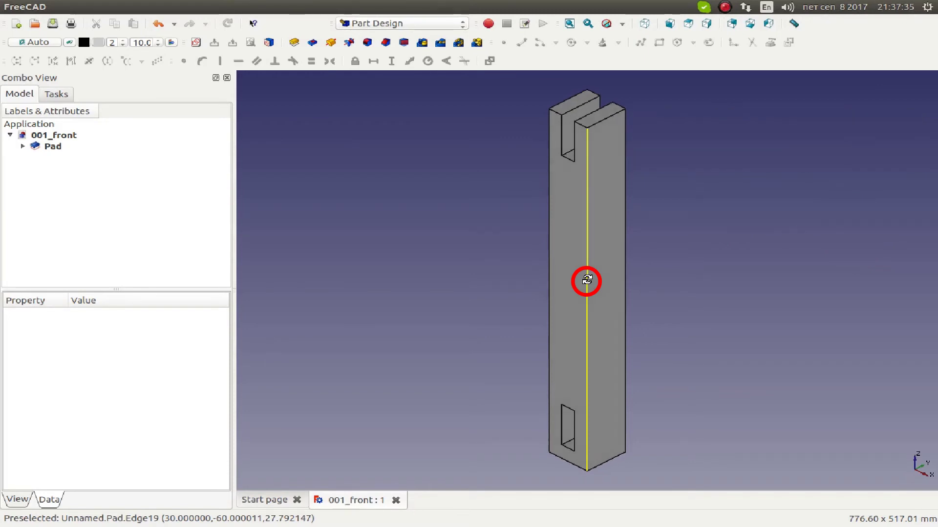
pyautogui.keyDown('shift'); pyautogui.moveTo(587, 281); pyautogui.dragTo(587, 252, button='right'); pyautogui.keyUp('shift')
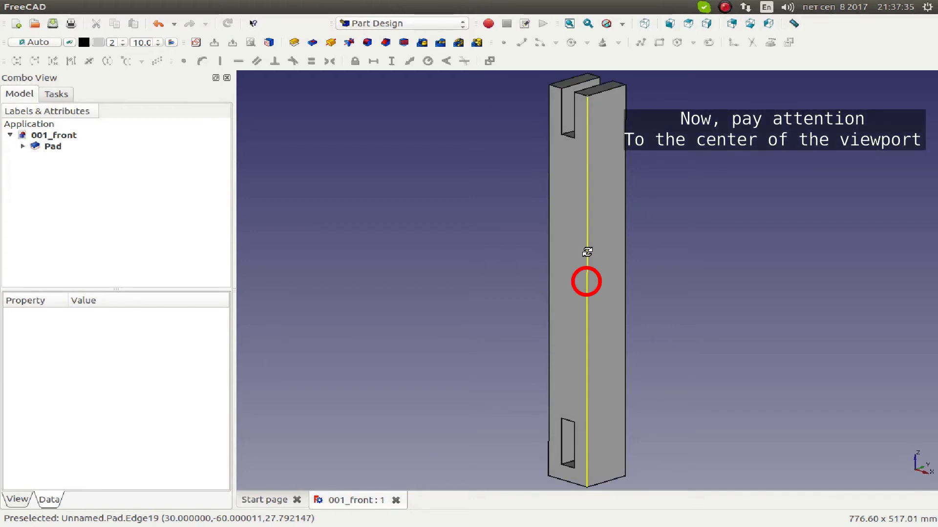
pyautogui.moveTo(587, 252)
pyautogui.keyDown('shift'); pyautogui.mouseDown(button='right')
pyautogui.moveTo(590, 161)
pyautogui.moveTo(583, 357)
pyautogui.moveTo(581, 259)
pyautogui.moveTo(583, 266)
pyautogui.mouseUp(button='right'); pyautogui.keyUp('shift')
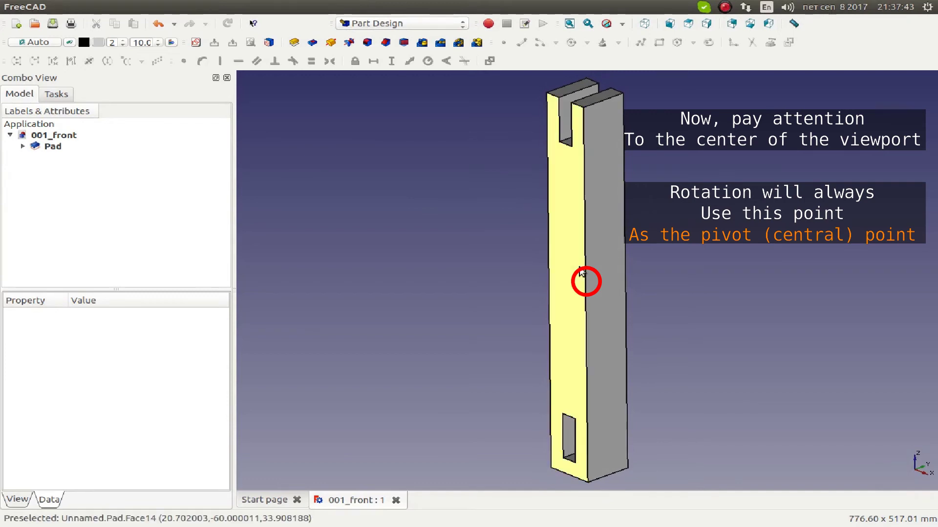
pyautogui.moveTo(906, 293)
pyautogui.keyDown('shift'); pyautogui.mouseDown(button='right')
pyautogui.moveTo(915, 192)
pyautogui.moveTo(895, 310)
pyautogui.moveTo(889, 288)
pyautogui.mouseUp(button='right'); pyautogui.keyUp('shift')
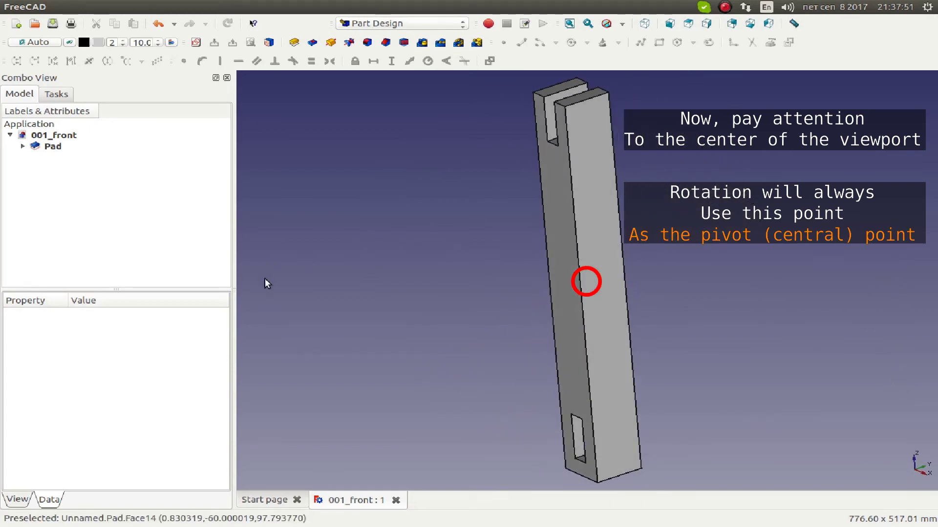
pyautogui.moveTo(265, 278)
pyautogui.keyDown('shift'); pyautogui.mouseDown(button='right')
pyautogui.moveTo(293, 205)
pyautogui.moveTo(303, 126)
pyautogui.moveTo(278, 401)
pyautogui.moveTo(280, 273)
pyautogui.mouseUp(button='right'); pyautogui.keyUp('shift')
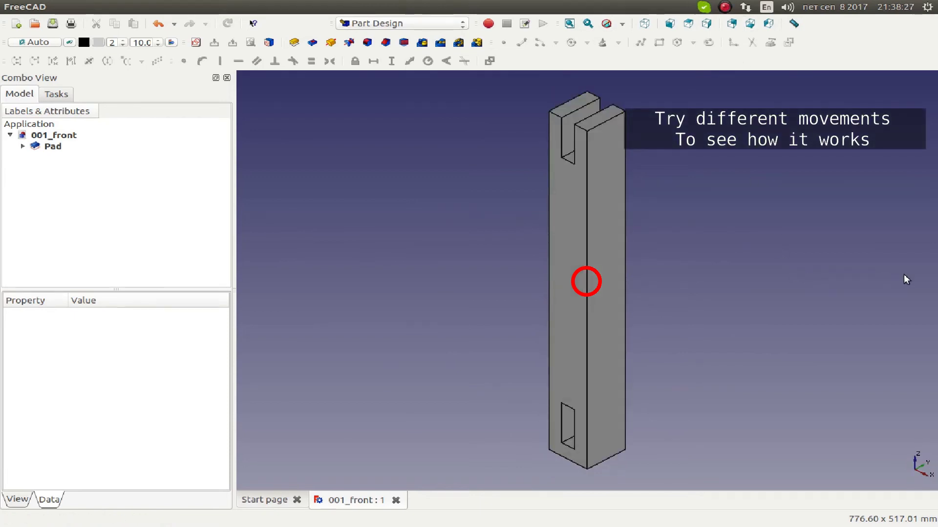
# Try several orbits of the bar, ending upright in isometric view slightly left of centre.
pyautogui.moveTo(904, 274)
pyautogui.keyDown('shift'); pyautogui.mouseDown(button='right')
pyautogui.moveTo(262, 274)
pyautogui.moveTo(549, 287)
pyautogui.moveTo(728, 272)
pyautogui.moveTo(902, 274)
pyautogui.mouseUp(button='right'); pyautogui.keyUp('shift')
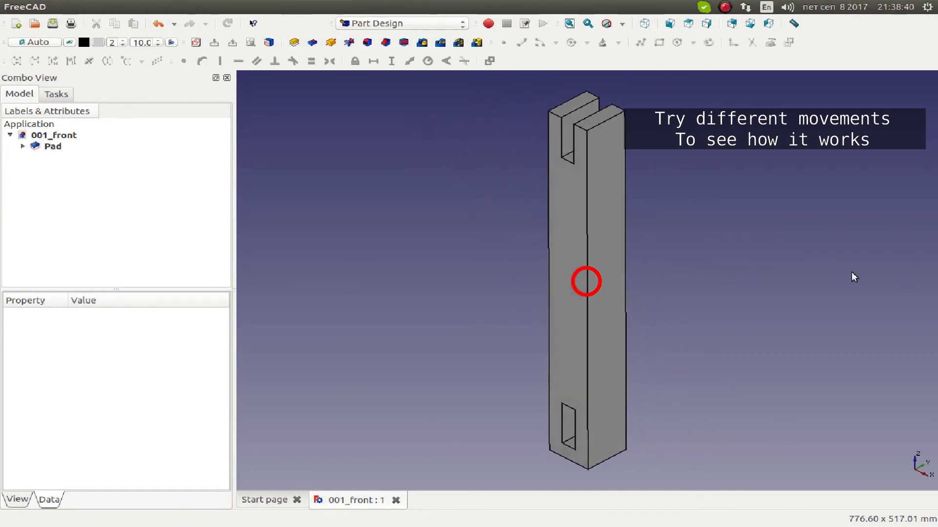
pyautogui.keyDown('shift'); pyautogui.moveTo(587, 282); pyautogui.dragTo(581, 249, button='right'); pyautogui.keyUp('shift')
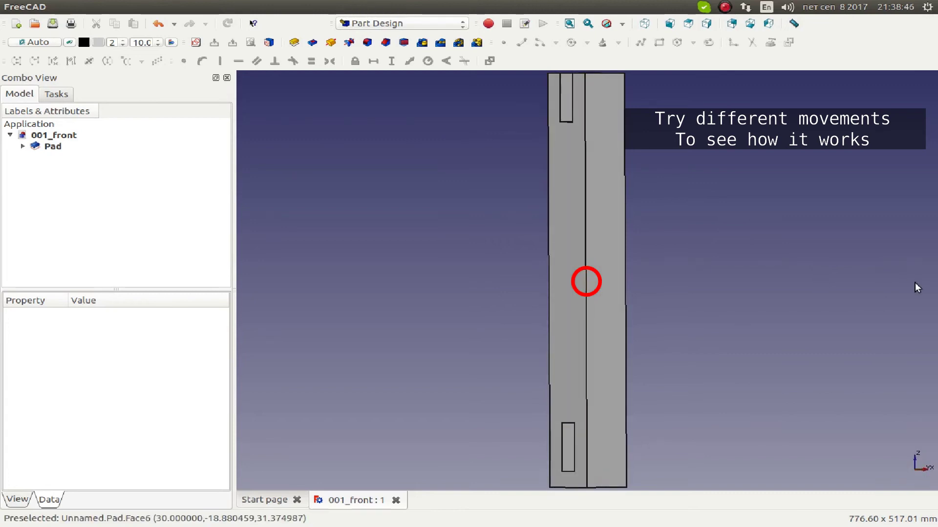
pyautogui.moveTo(916, 283)
pyautogui.keyDown('shift'); pyautogui.mouseDown(button='right')
pyautogui.moveTo(274, 272)
pyautogui.moveTo(254, 283)
pyautogui.moveTo(347, 291)
pyautogui.moveTo(400, 280)
pyautogui.moveTo(634, 298)
pyautogui.moveTo(904, 278)
pyautogui.mouseUp(button='right'); pyautogui.keyUp('shift')
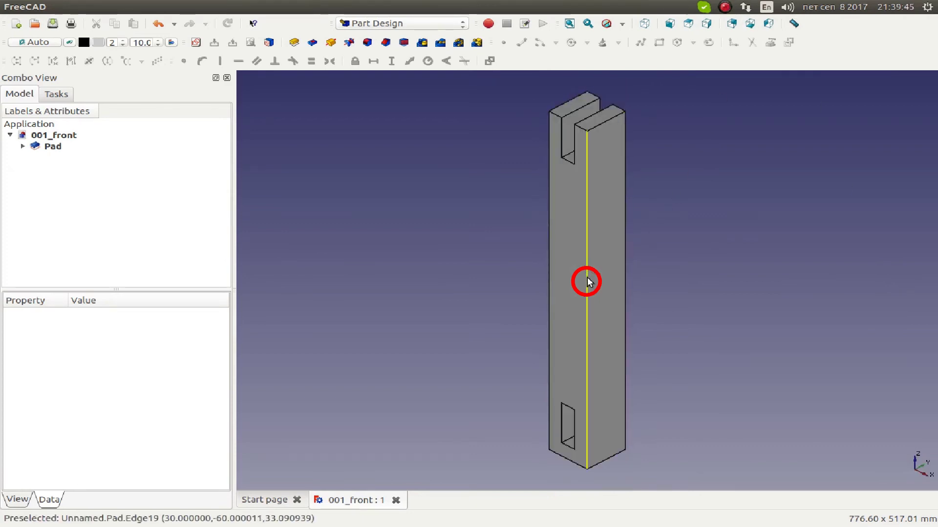
pyautogui.moveTo(586, 279)
pyautogui.keyDown('shift'); pyautogui.mouseDown(button='right')
pyautogui.moveTo(662, 219)
pyautogui.moveTo(594, 267)
pyautogui.mouseUp(button='right'); pyautogui.keyUp('shift')
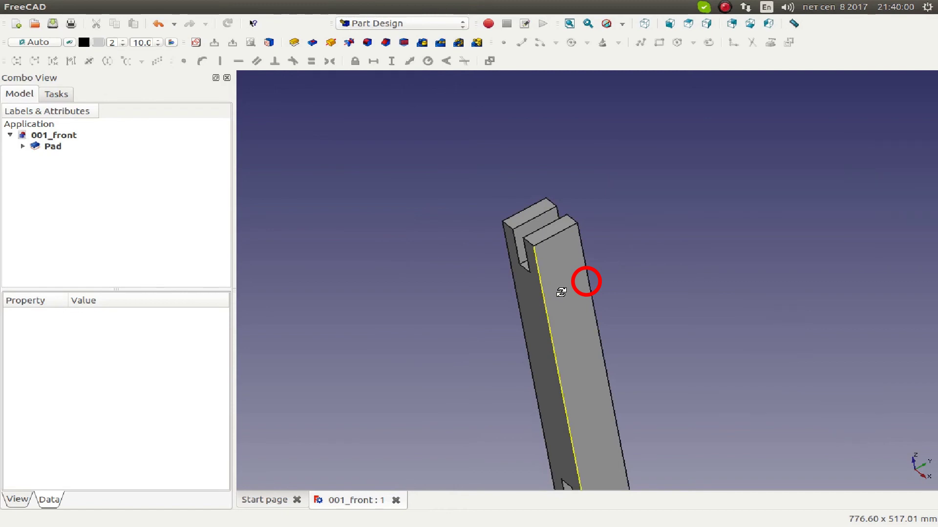
pyautogui.moveTo(561, 292)
pyautogui.mouseDown(button='middle')
pyautogui.moveTo(296, 390)
pyautogui.moveTo(578, 279)
pyautogui.moveTo(559, 303)
pyautogui.moveTo(590, 314)
pyautogui.moveTo(588, 324)
pyautogui.moveTo(585, 203)
pyautogui.moveTo(587, 259)
pyautogui.mouseUp(button='middle')
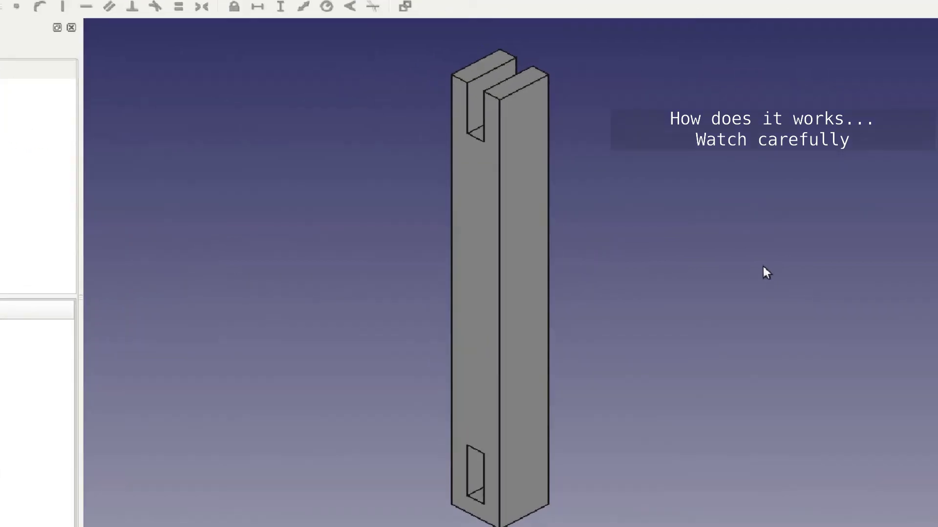
pyautogui.moveTo(771, 270); pyautogui.dragTo(769, 268, button='middle')
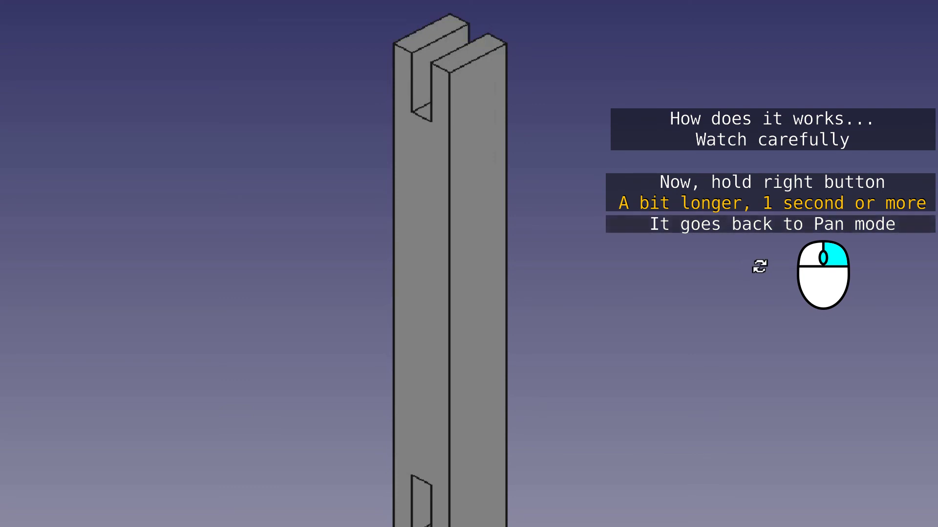
pyautogui.rightClick(758, 268)
pyautogui.rightClick(759, 267)
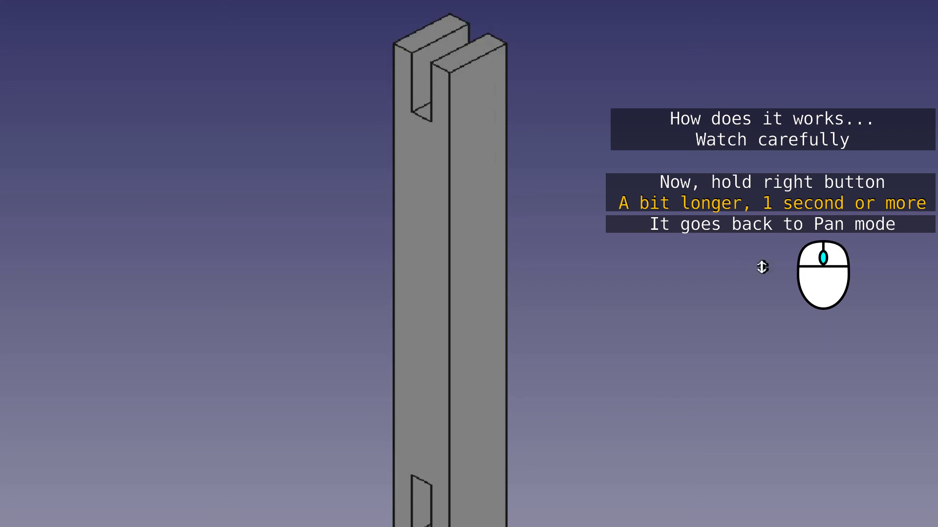
pyautogui.rightClick(762, 267)
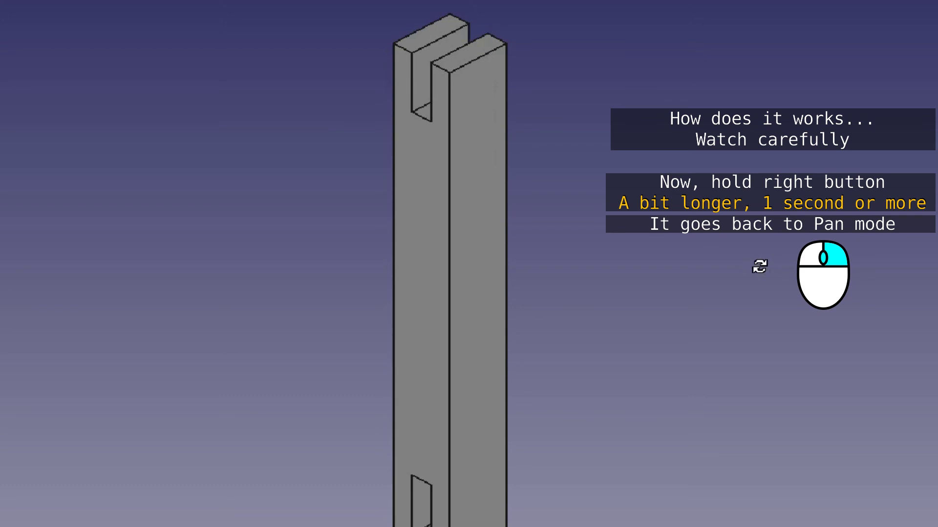